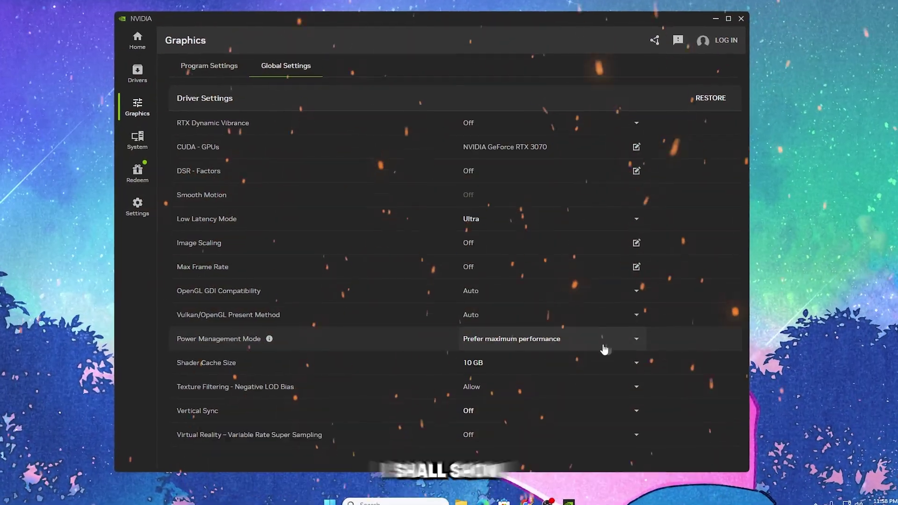
Keep power management at maximum performance, then launch the NVIDIA App from a Start search for 'nv'
{"action": "left_click", "coordinate": [639, 340]}
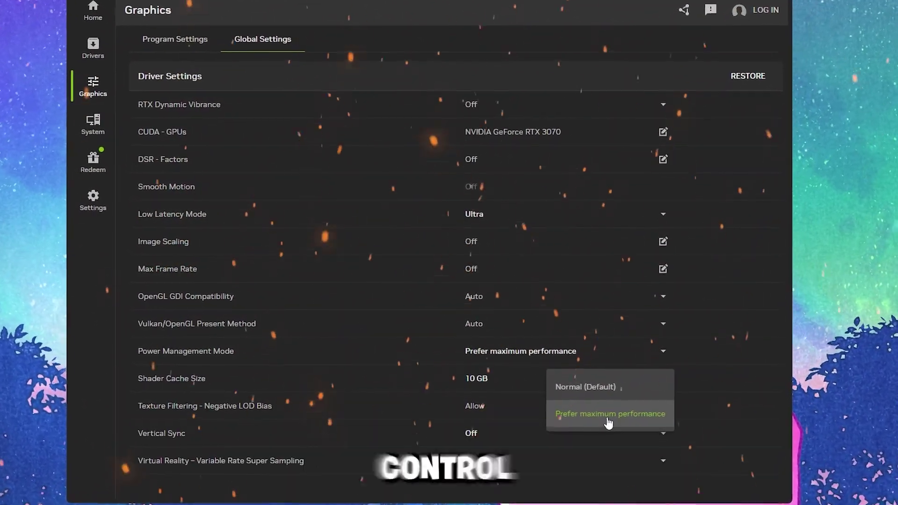
{"action": "left_click", "coordinate": [608, 421]}
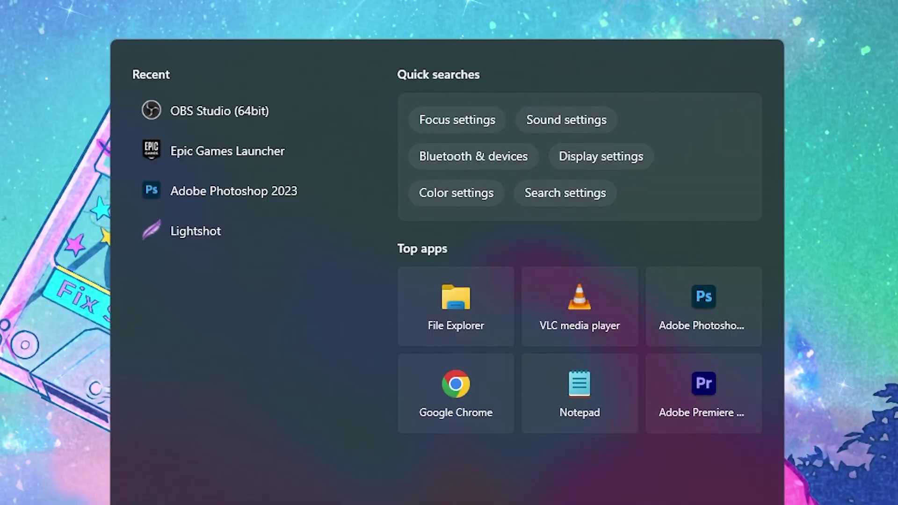
{"action": "type", "text": "nv"}
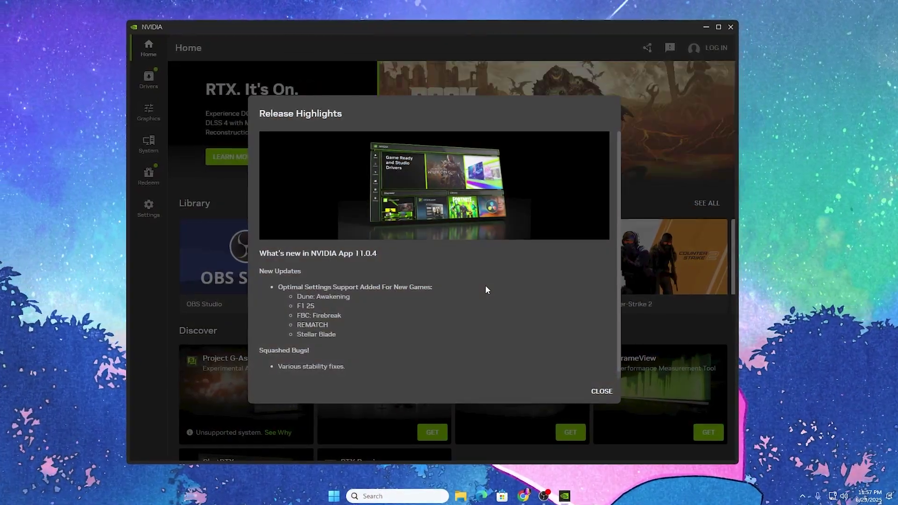
Dismiss Release Highlights and start downloading Game Ready Driver 576.80 from the Drivers page
{"action": "left_click", "coordinate": [602, 392]}
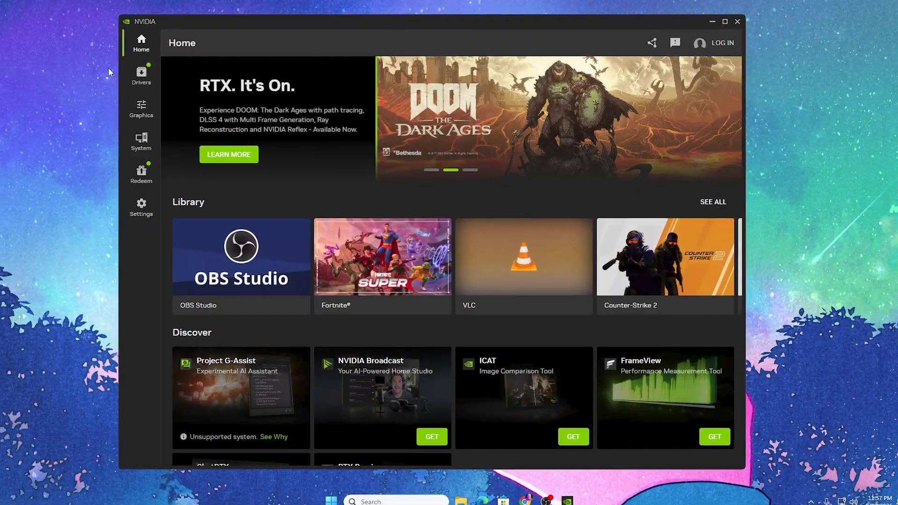
{"action": "left_click", "coordinate": [134, 83]}
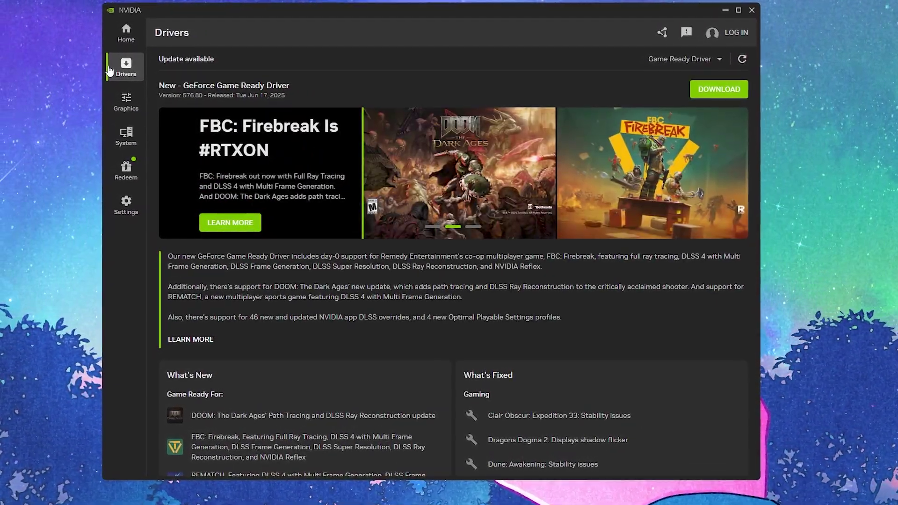
{"action": "left_click", "coordinate": [720, 91]}
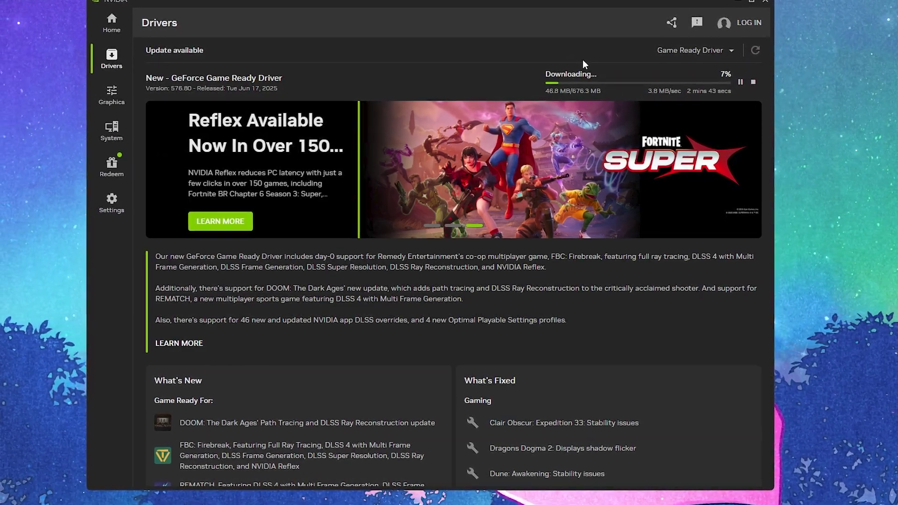
In Global Settings, set Low Latency Mode Ultra, Power Management Prefer maximum performance, Shader Cache Size Disabled
{"action": "left_click", "coordinate": [113, 101]}
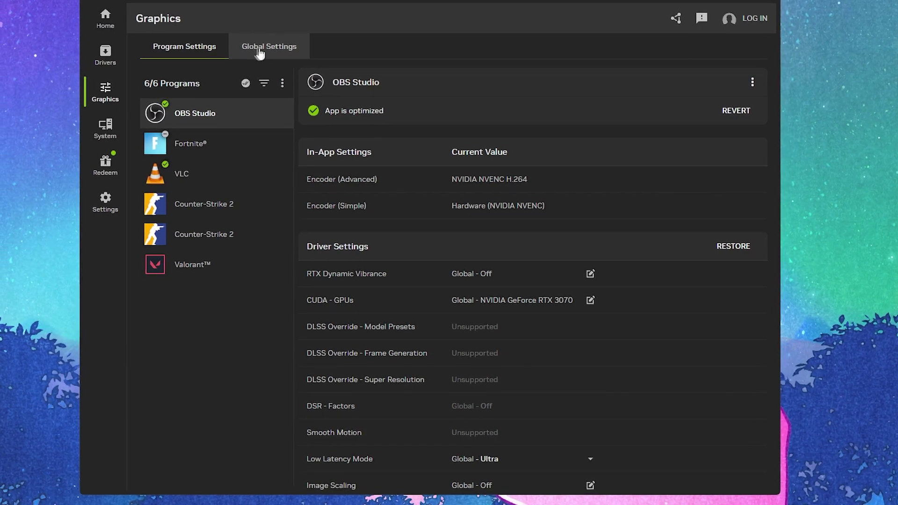
{"action": "left_click", "coordinate": [261, 53]}
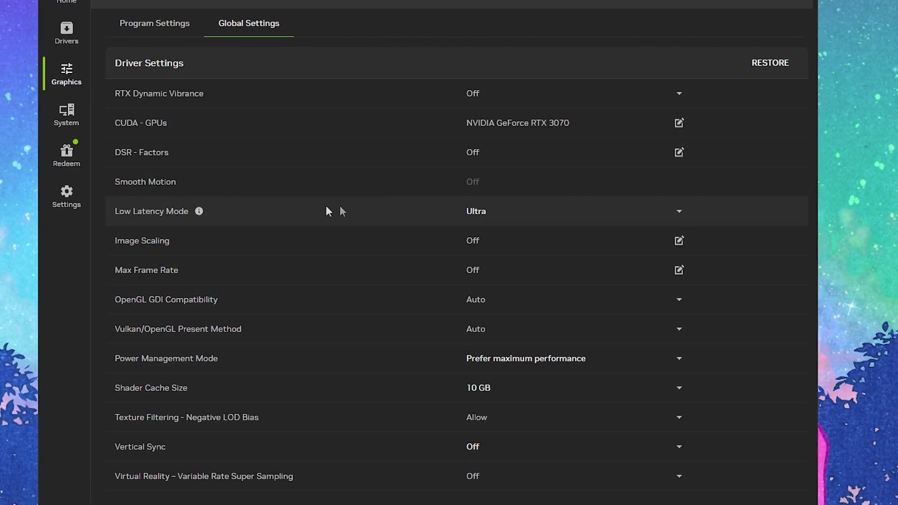
{"action": "left_click", "coordinate": [496, 214]}
{"action": "left_click", "coordinate": [638, 315]}
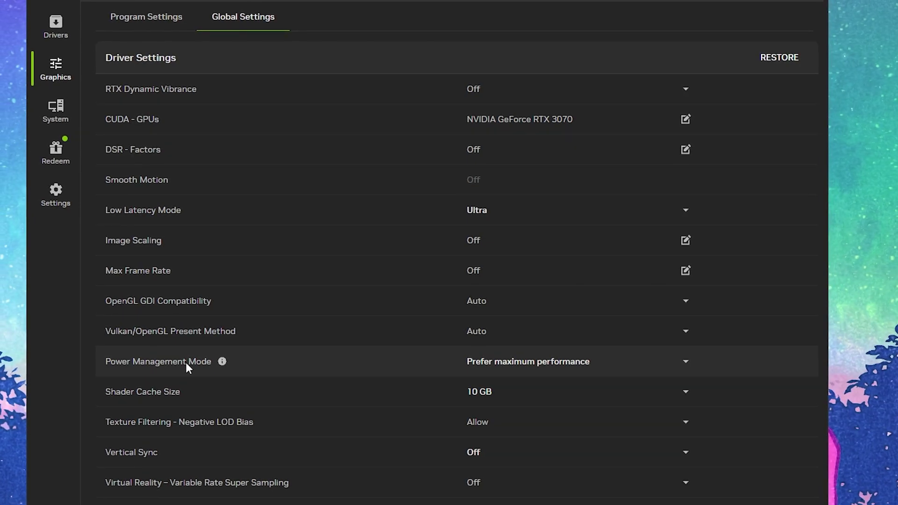
{"action": "left_click", "coordinate": [688, 364]}
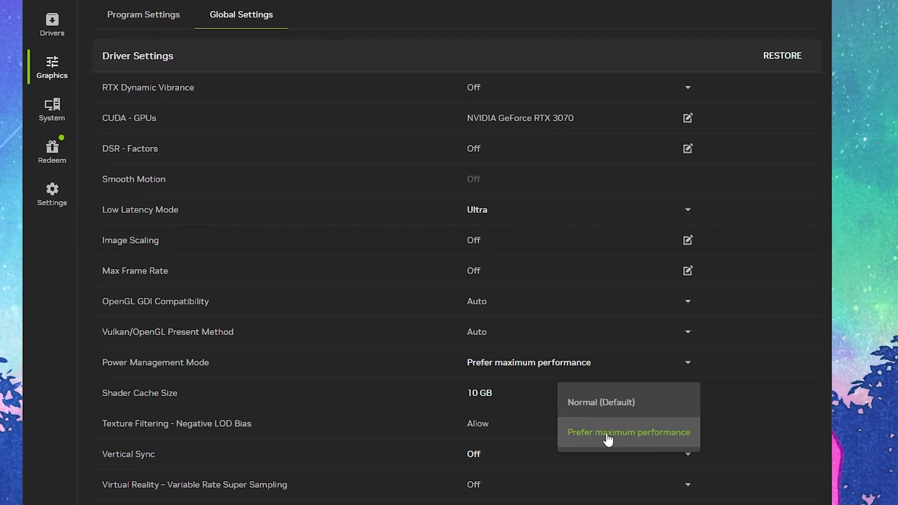
{"action": "left_click", "coordinate": [635, 439]}
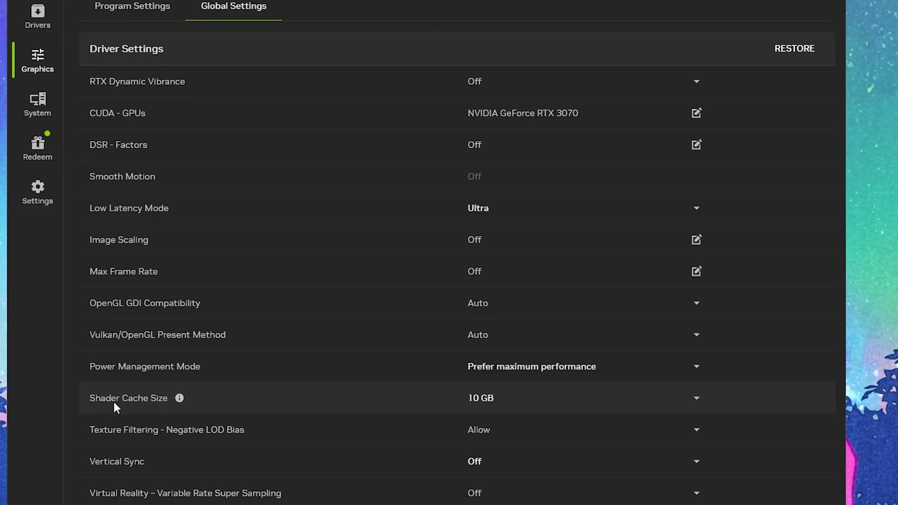
{"action": "left_click", "coordinate": [538, 401]}
{"action": "left_click", "coordinate": [631, 83]}
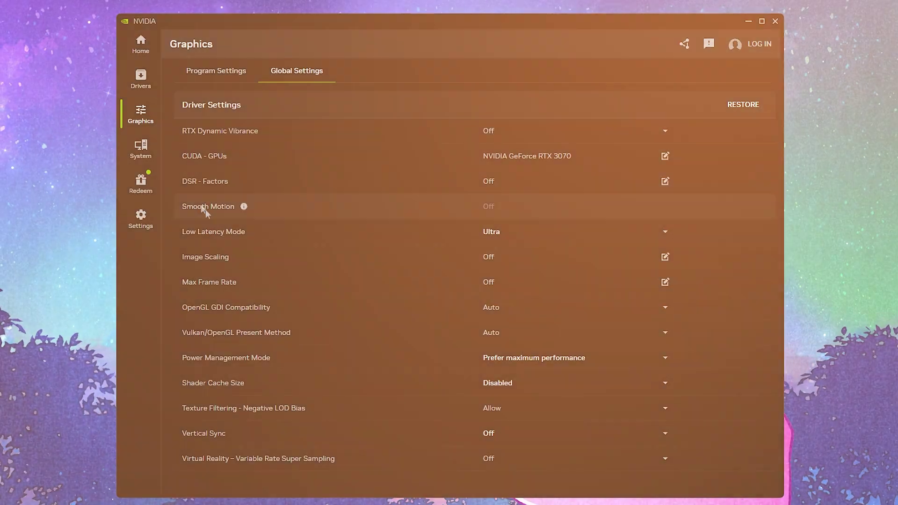
Go to the System page's Performance tab to turn on Automatic Tuning
{"action": "left_click", "coordinate": [11, 93]}
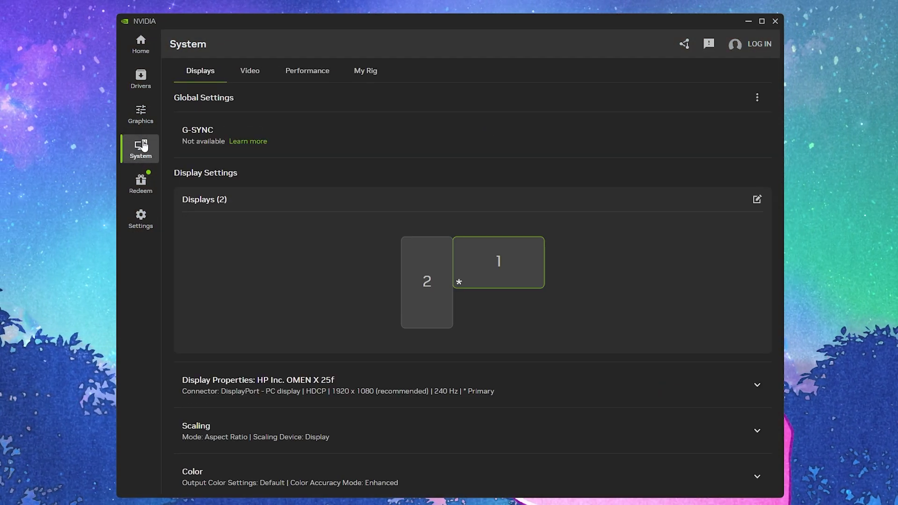
{"action": "left_click", "coordinate": [309, 74]}
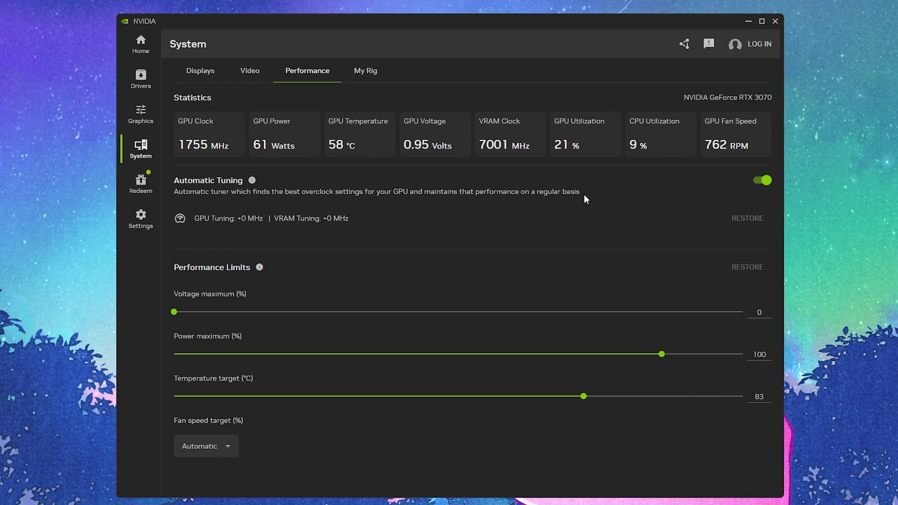
Install driver 576.80 from the Drivers page, approving the UAC prompt and choosing Express installation
{"action": "left_click", "coordinate": [140, 84]}
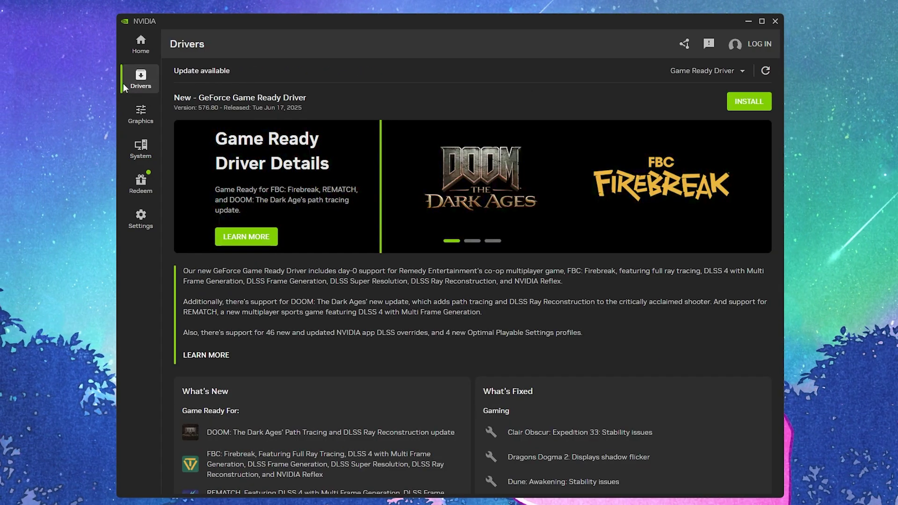
{"action": "left_click", "coordinate": [750, 104]}
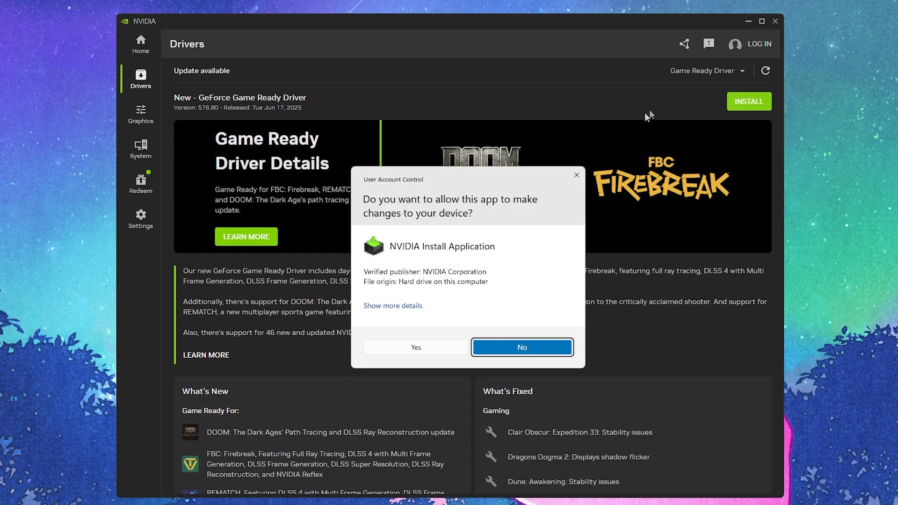
{"action": "left_click", "coordinate": [415, 347]}
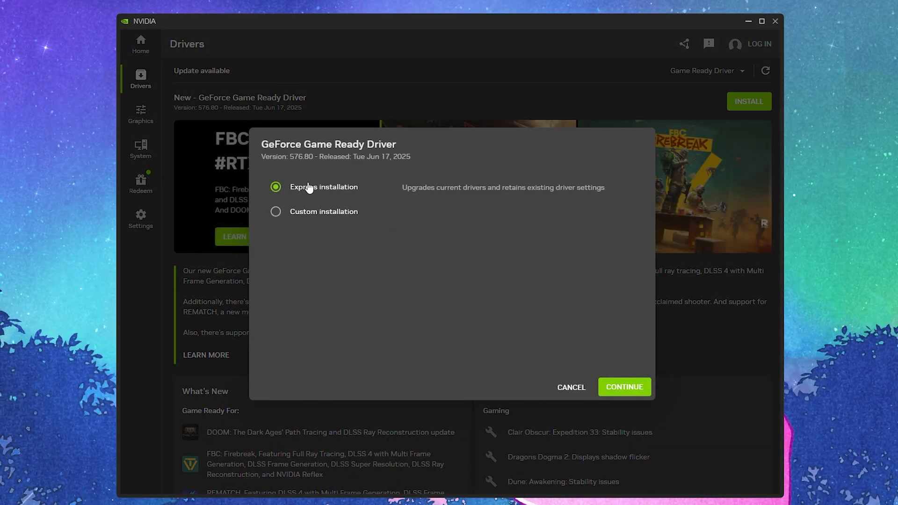
{"action": "left_click", "coordinate": [627, 395]}
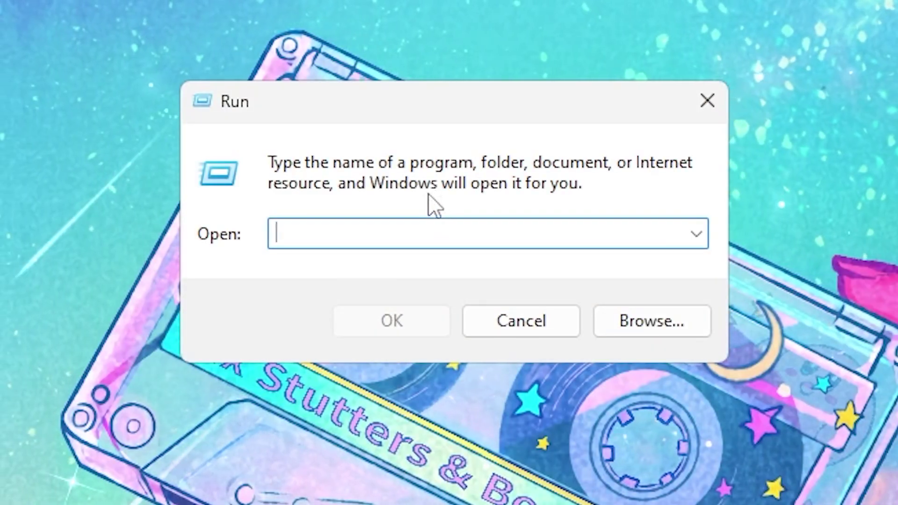
Enter %localappdata% in the Run dialog
{"action": "type", "text": "%"}
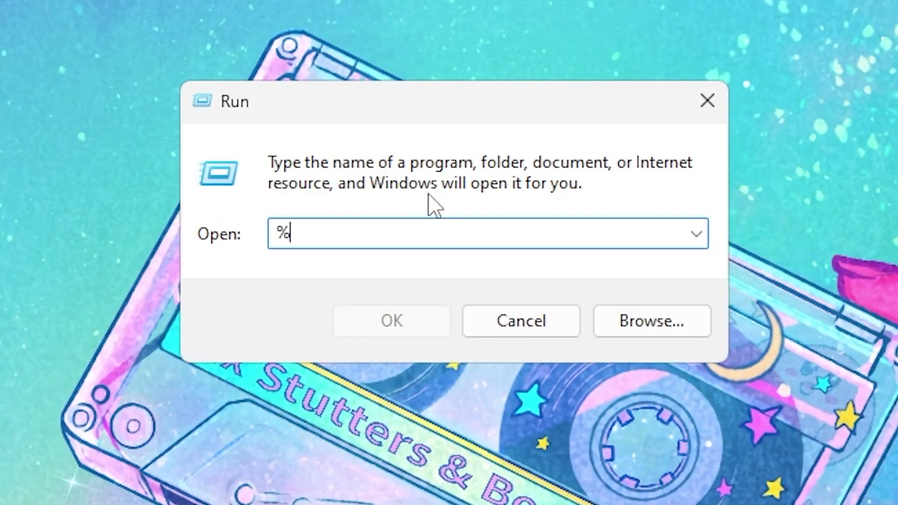
{"action": "type", "text": "locala"}
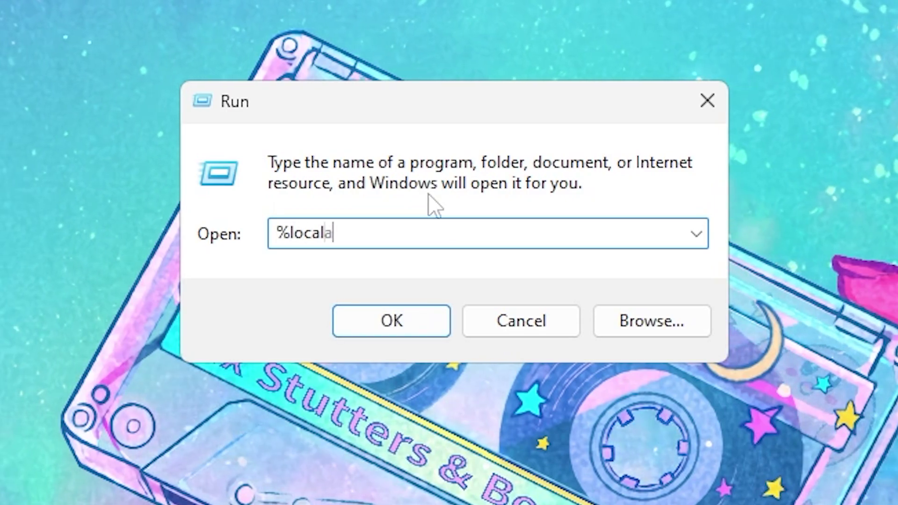
{"action": "type", "text": "ppdata%"}
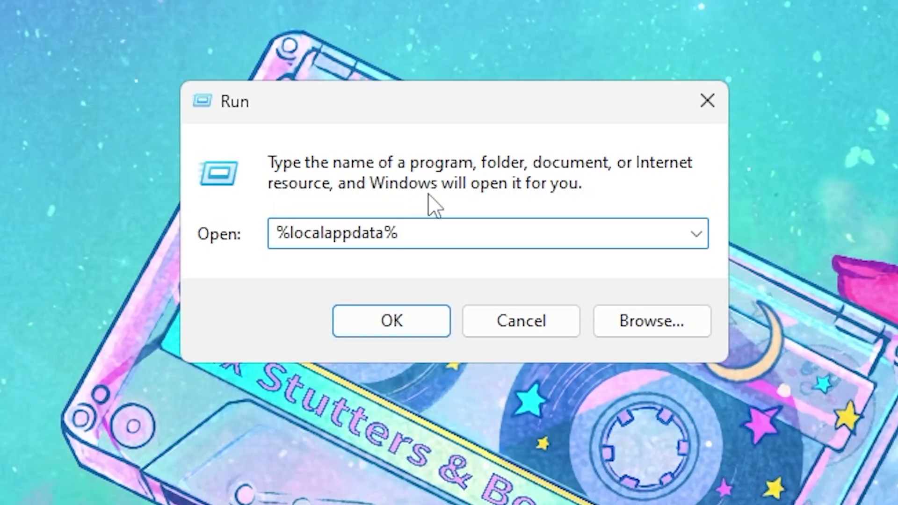
Open the local AppData folder and go into NVIDIA > DXCache
{"action": "key", "text": "Return"}
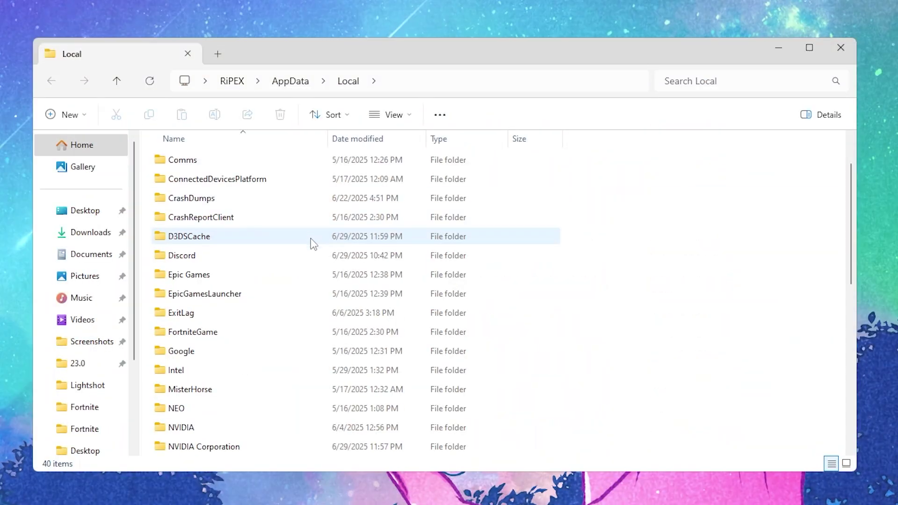
{"action": "scroll", "coordinate": [310, 238], "scroll_direction": "down", "scroll_amount": 2}
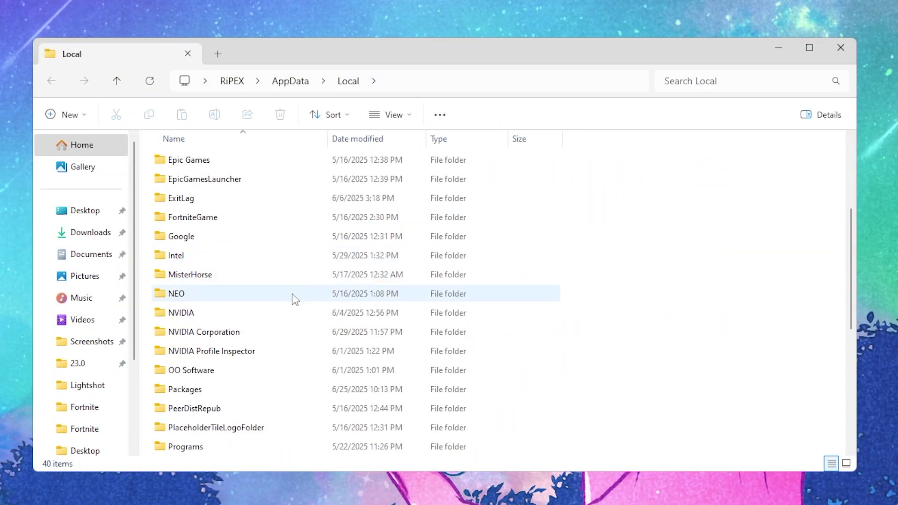
{"action": "double_click", "coordinate": [200, 316]}
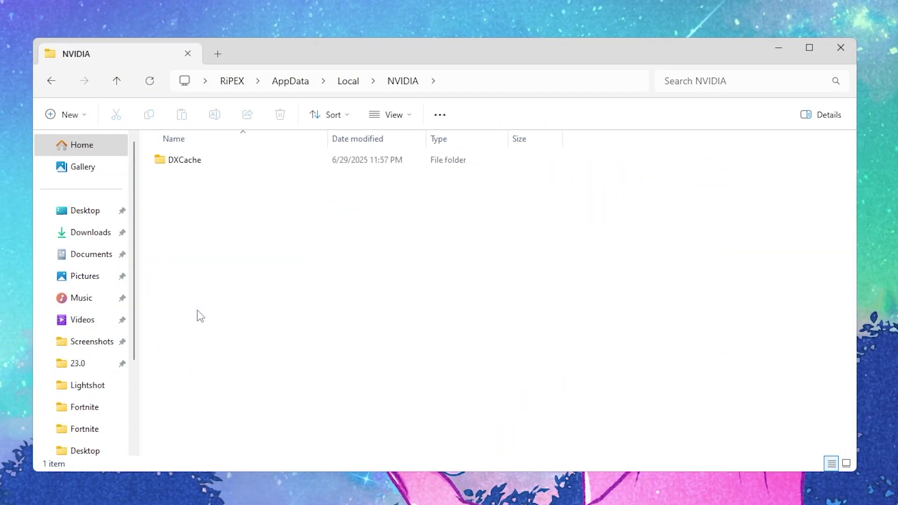
{"action": "double_click", "coordinate": [194, 165]}
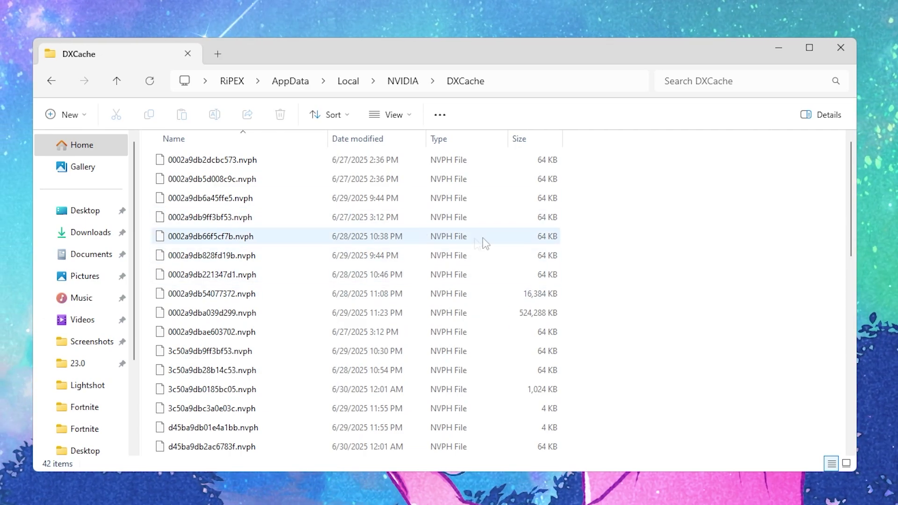
Permanently delete all DXCache files, skipping the in-use ones, and close File Explorer
{"action": "key", "text": "ctrl+a"}
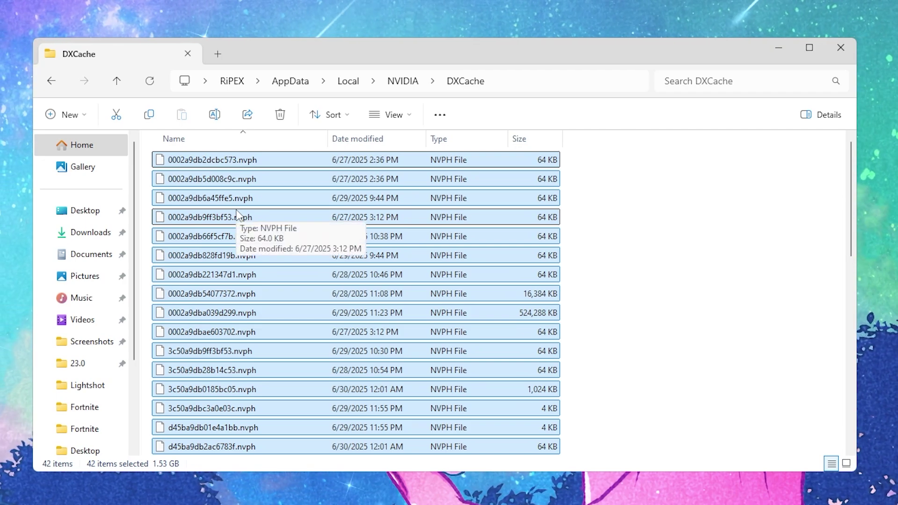
{"action": "key", "text": "shift+Delete"}
{"action": "key", "text": "Return"}
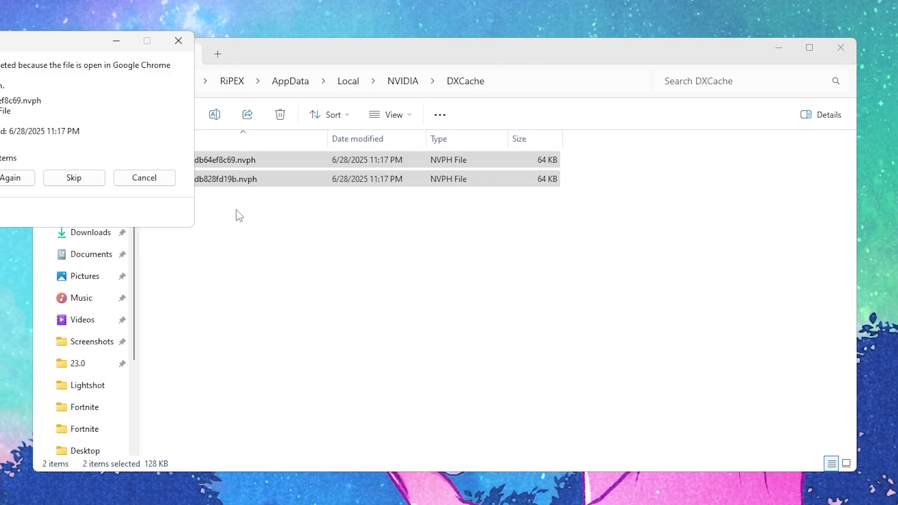
{"action": "left_click", "coordinate": [151, 180]}
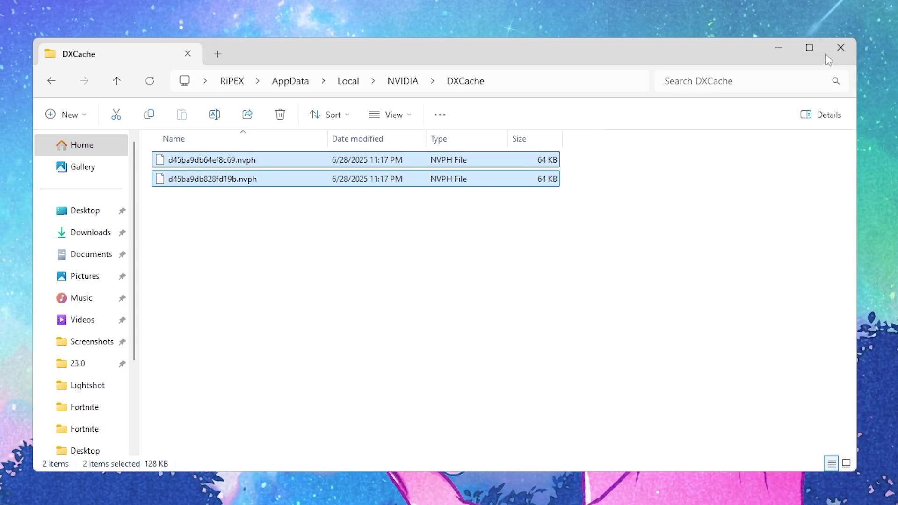
{"action": "left_click", "coordinate": [850, 48]}
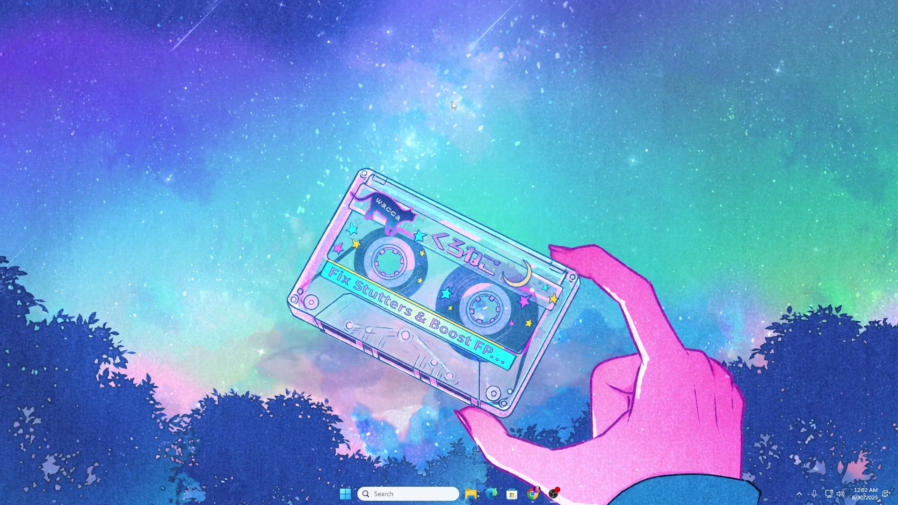
Launch Disk Cleanup via a 'clea' search and rescan drive C: including system files
{"action": "left_click", "coordinate": [396, 496]}
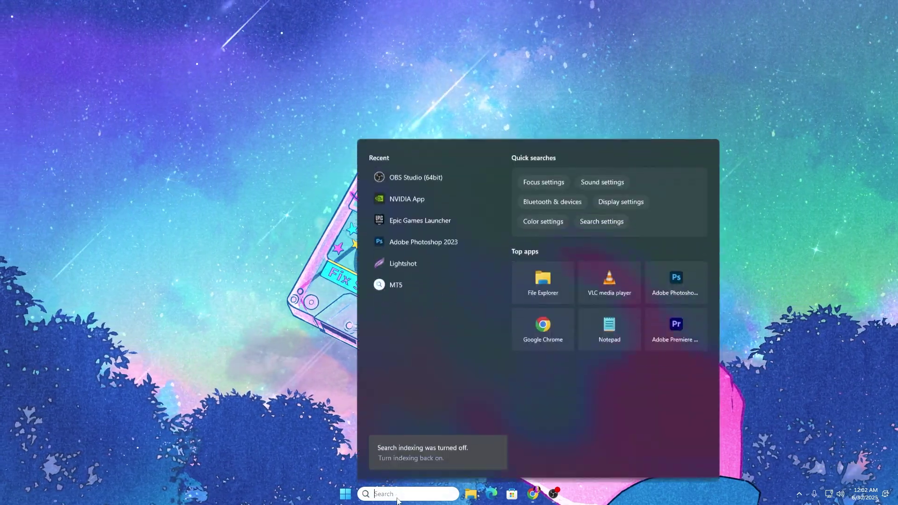
{"action": "type", "text": "clea"}
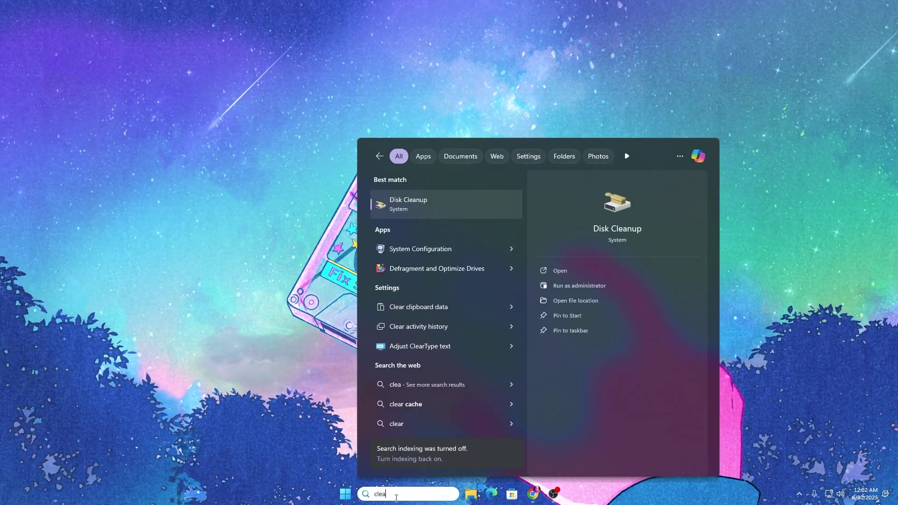
{"action": "left_click", "coordinate": [435, 203]}
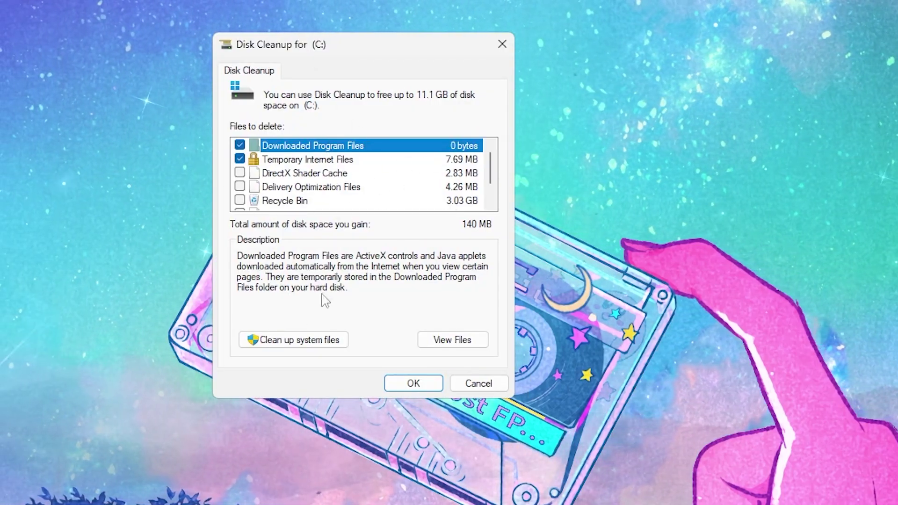
{"action": "left_click", "coordinate": [303, 342]}
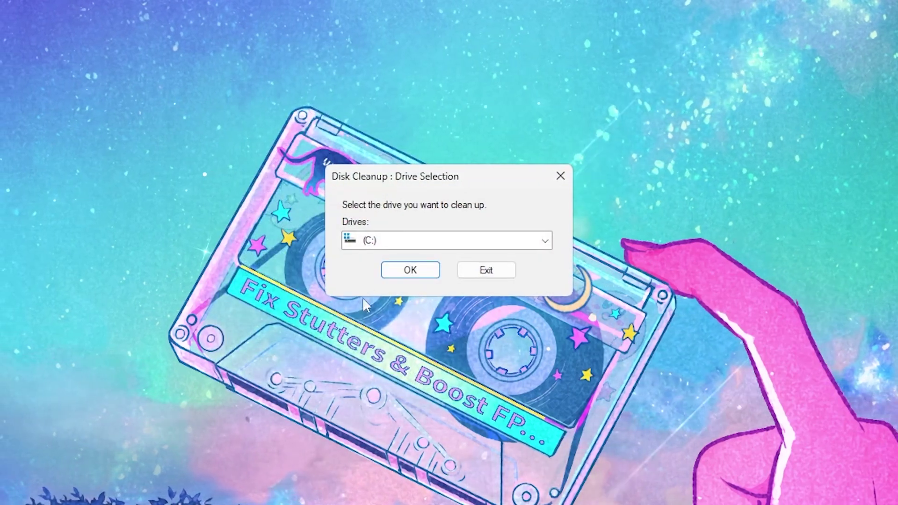
{"action": "left_click", "coordinate": [410, 276]}
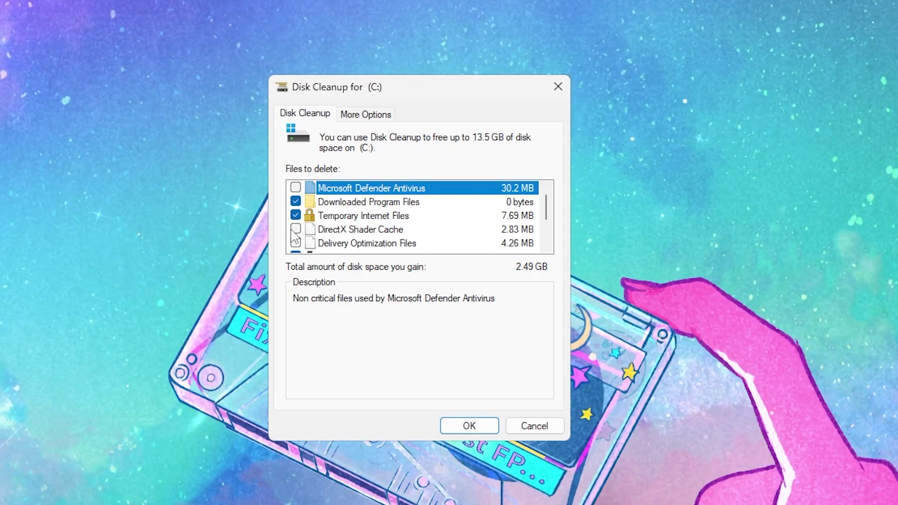
Tick DirectX Shader Cache and permanently delete the checked categories, about 13.5 GB
{"action": "left_click", "coordinate": [295, 229]}
{"action": "scroll", "coordinate": [386, 224], "scroll_direction": "down", "scroll_amount": 1}
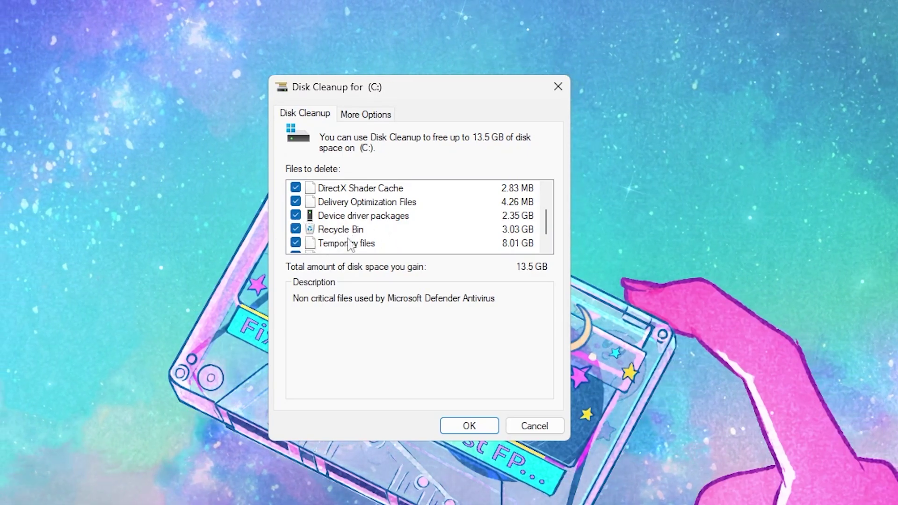
{"action": "left_click", "coordinate": [480, 432]}
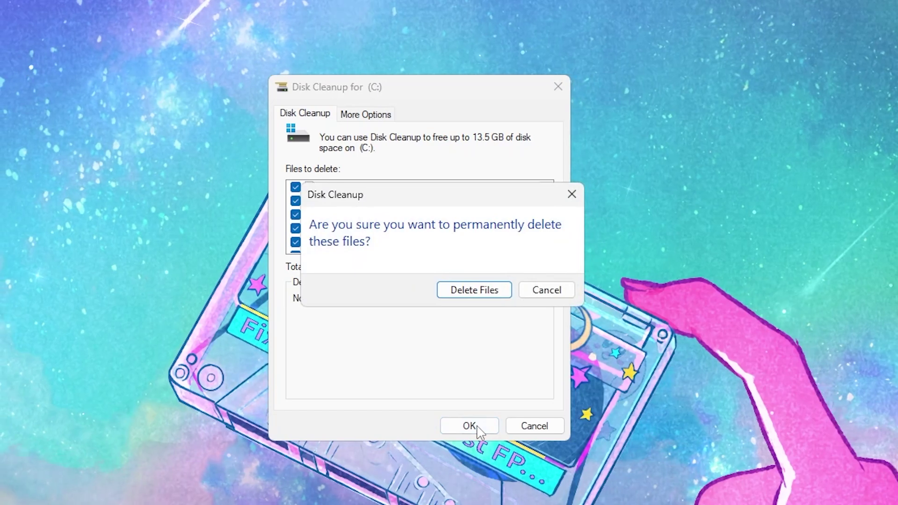
{"action": "left_click", "coordinate": [475, 292]}
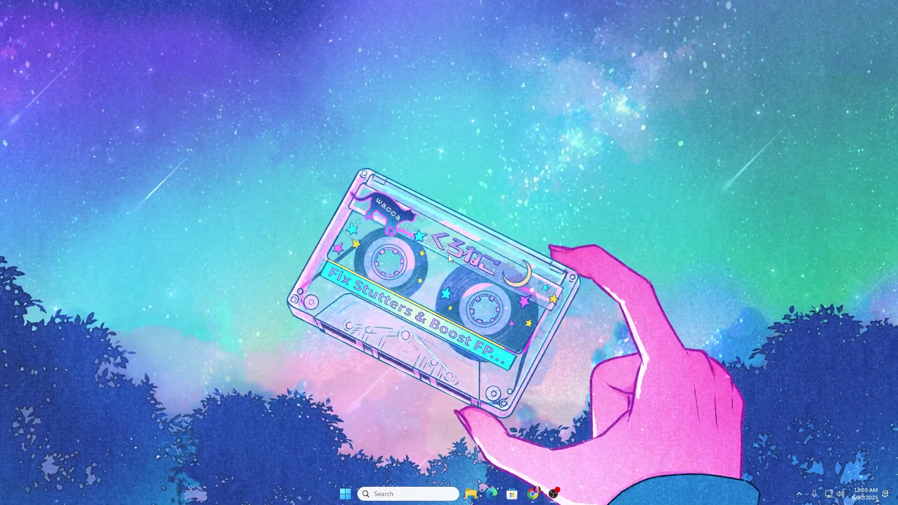
Back in the NVIDIA App's global graphics settings, set Shader Cache Size to 100 GB
{"action": "left_click", "coordinate": [403, 494]}
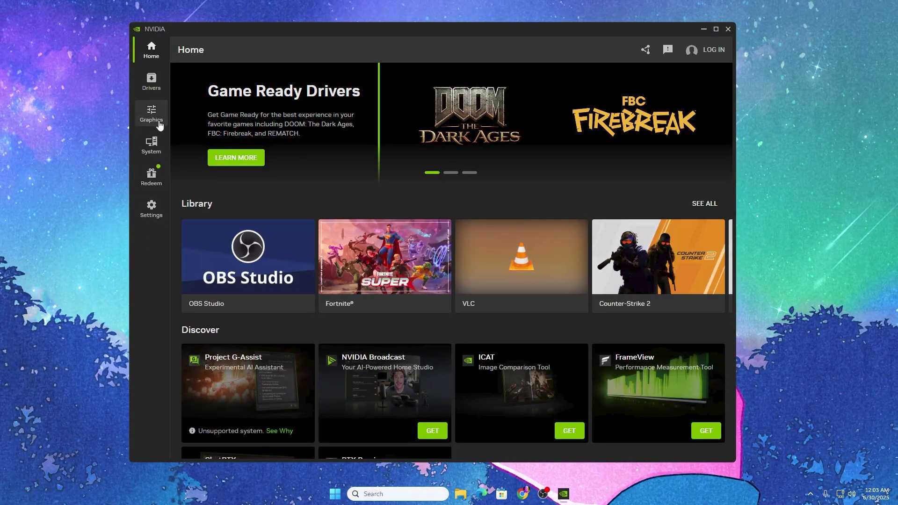
{"action": "left_click", "coordinate": [145, 115]}
{"action": "left_click", "coordinate": [305, 80]}
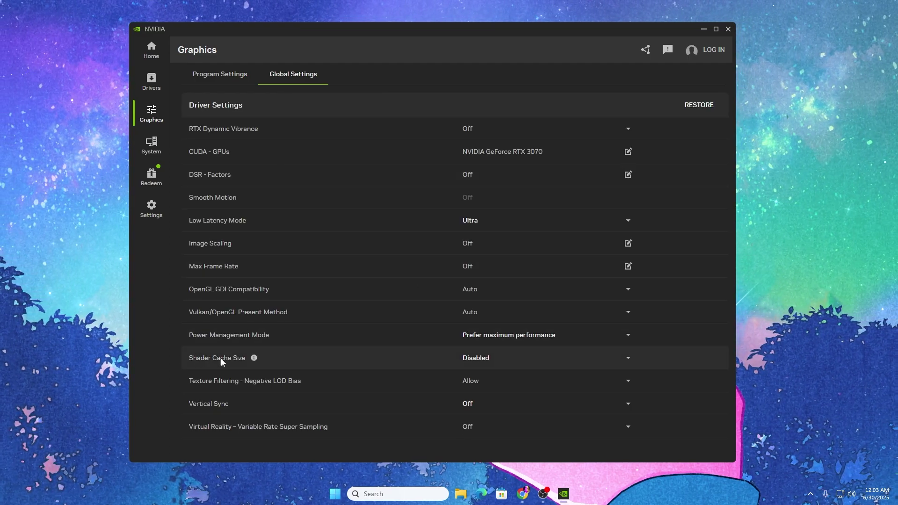
{"action": "left_click", "coordinate": [483, 359]}
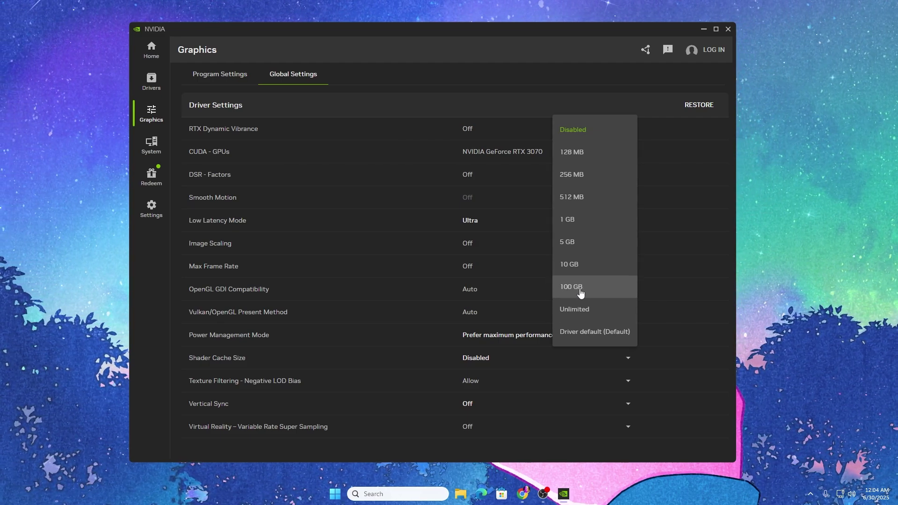
{"action": "left_click", "coordinate": [603, 287]}
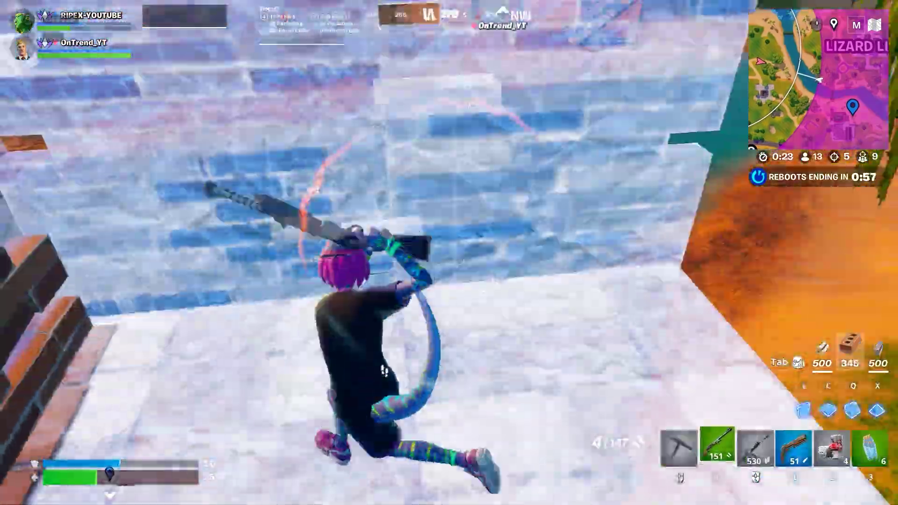
Build brick walls and ramps upward, briefly swap to the pump shotgun, then resume wall building
{"action": "key", "text": "e"}
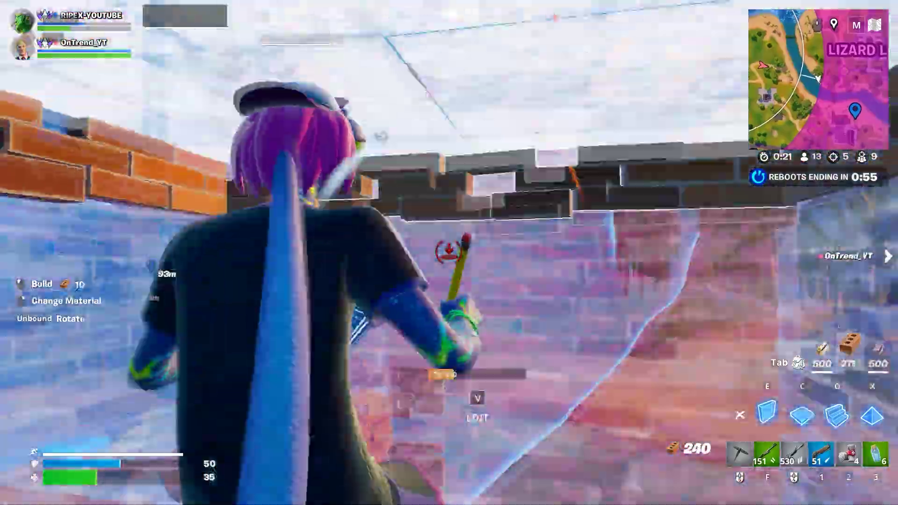
{"action": "key", "text": "c"}
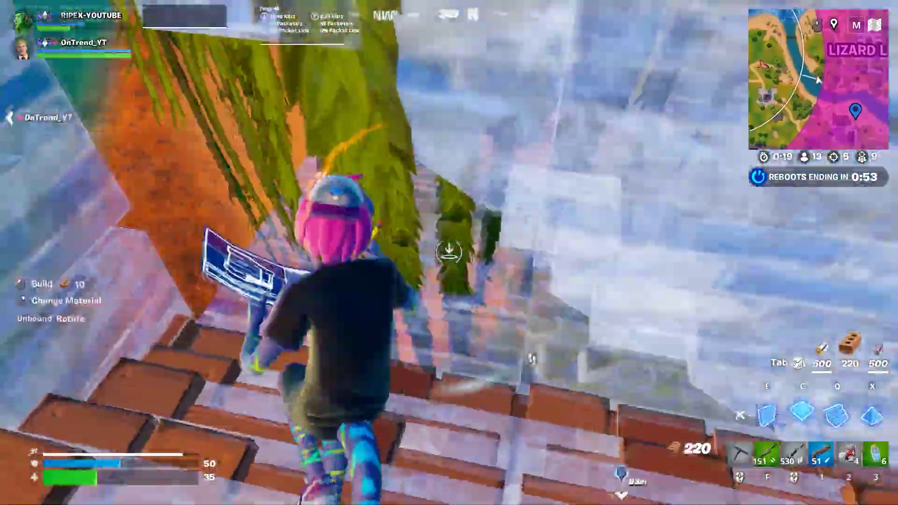
{"action": "key", "text": "f"}
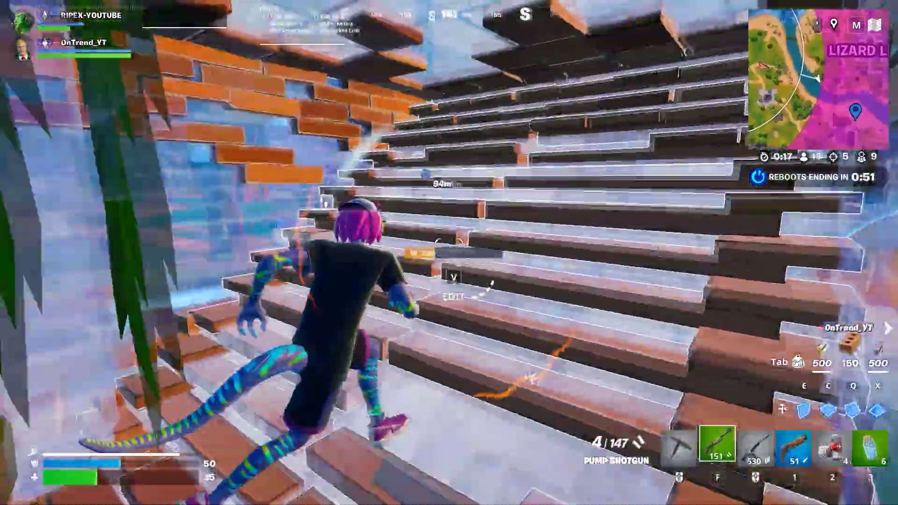
{"action": "key", "text": "e"}
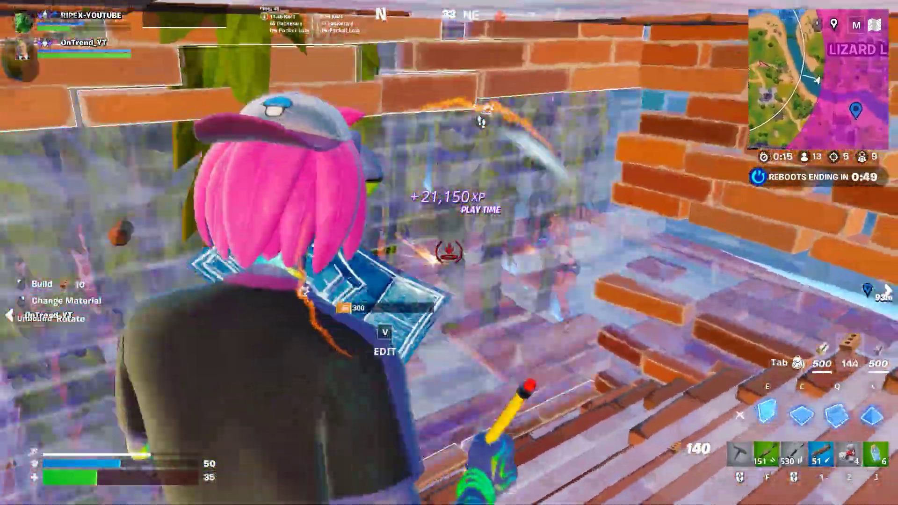